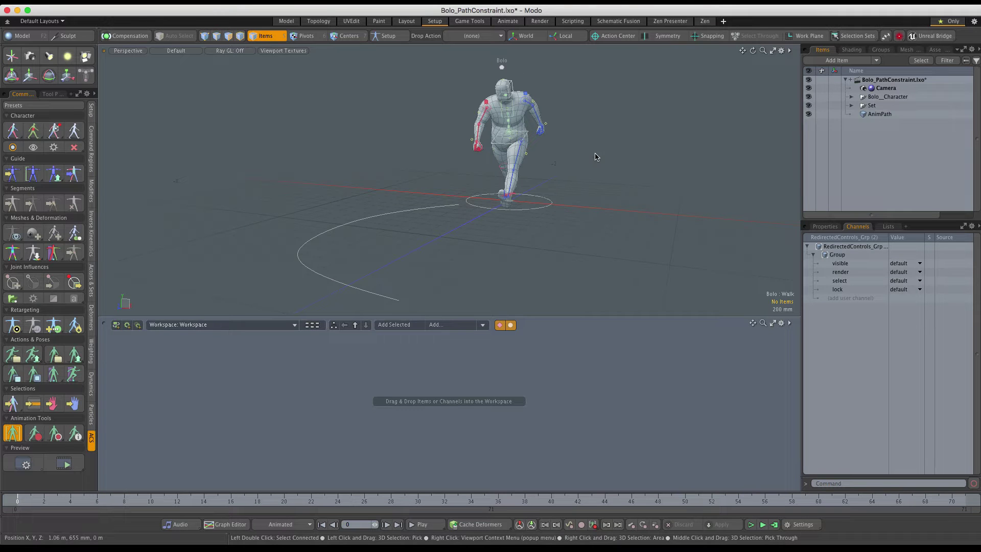
# Select the Bolo_Master circle, then Shift-add the AnimPath curve to the selection.
pyautogui.click(486, 197)
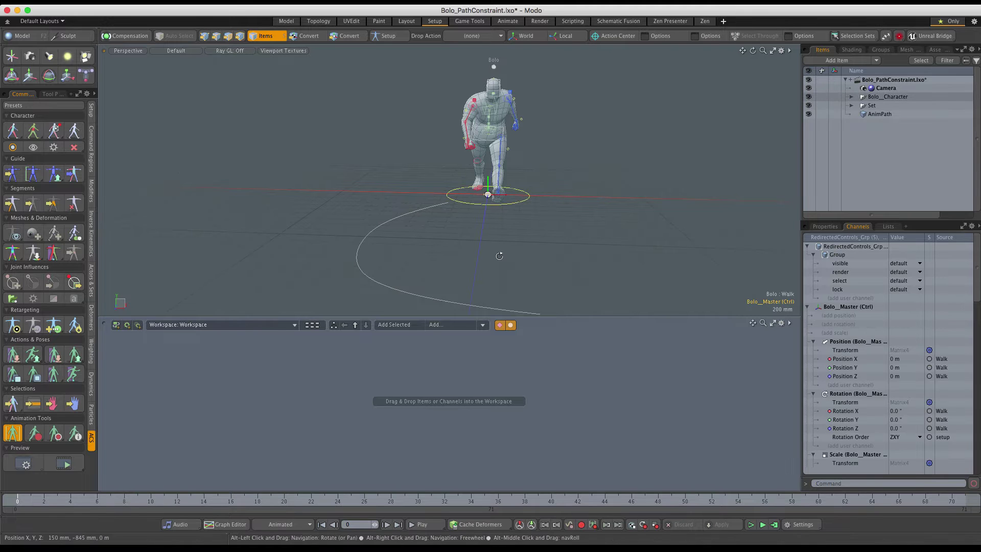
pyautogui.keyDown('alt'); pyautogui.moveTo(498, 254); pyautogui.dragTo(423, 217); pyautogui.keyUp('alt')
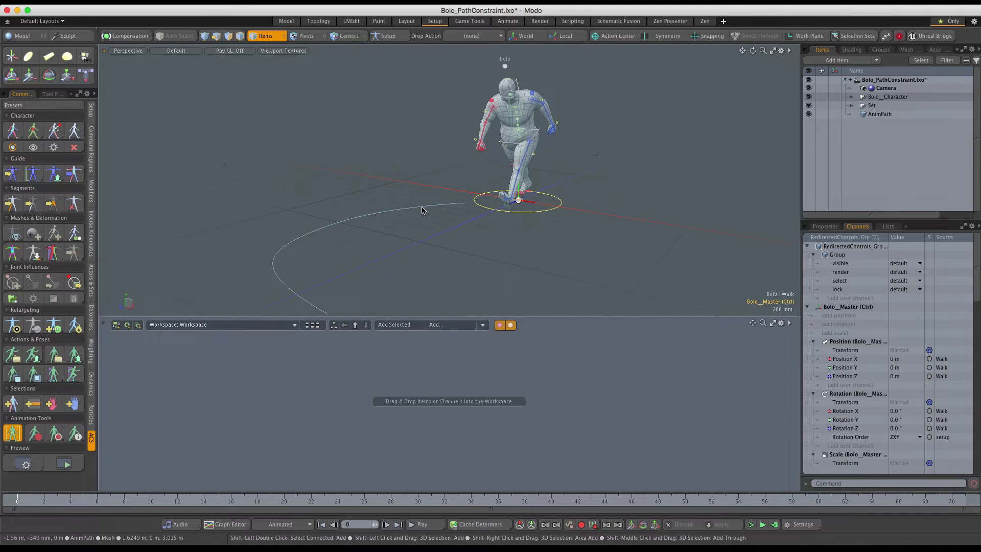
pyautogui.keyDown('shift'); pyautogui.click(422, 207); pyautogui.keyUp('shift')
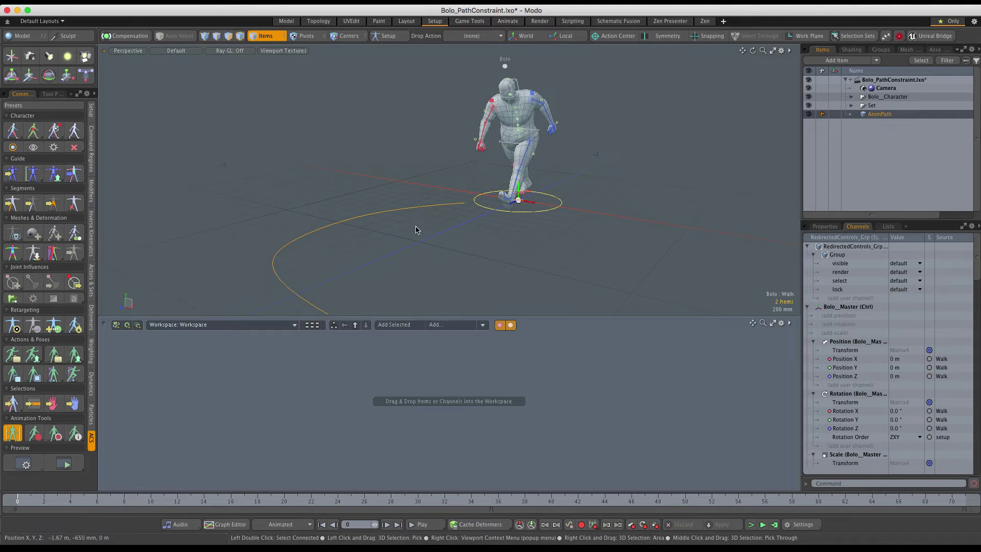
# Apply a Path > Path Position constraint from the Modifiers tab, then clear the selection.
pyautogui.click(91, 190)
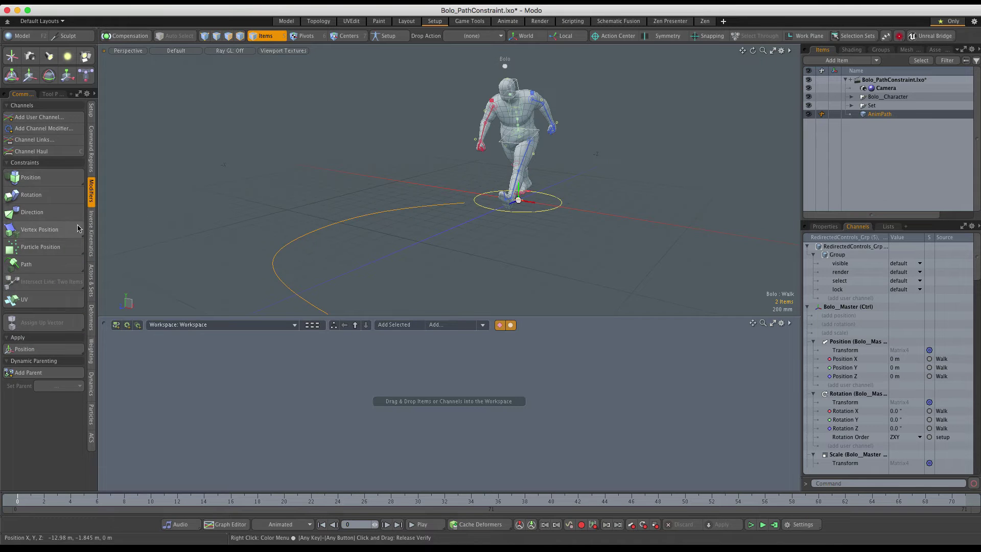
pyautogui.click(60, 266)
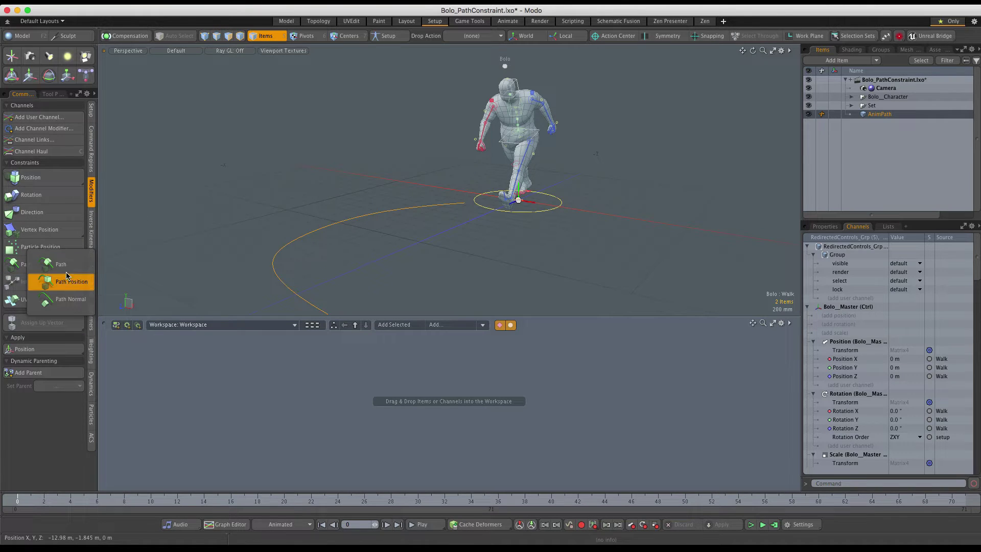
pyautogui.click(62, 265)
pyautogui.click(479, 270)
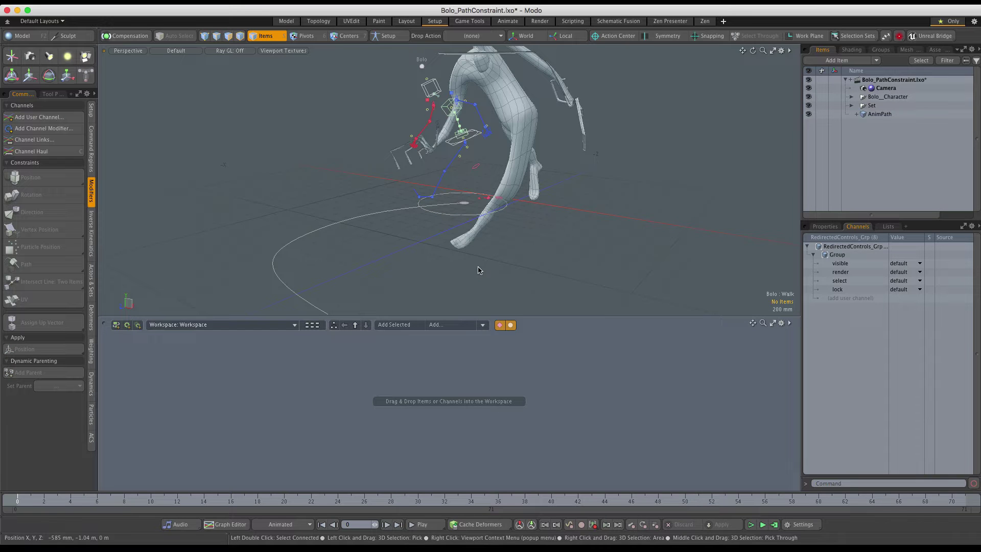
# Hide the bind mesh from the ACS tab, go to frame 1, and reselect Bolo_Master.
pyautogui.click(91, 438)
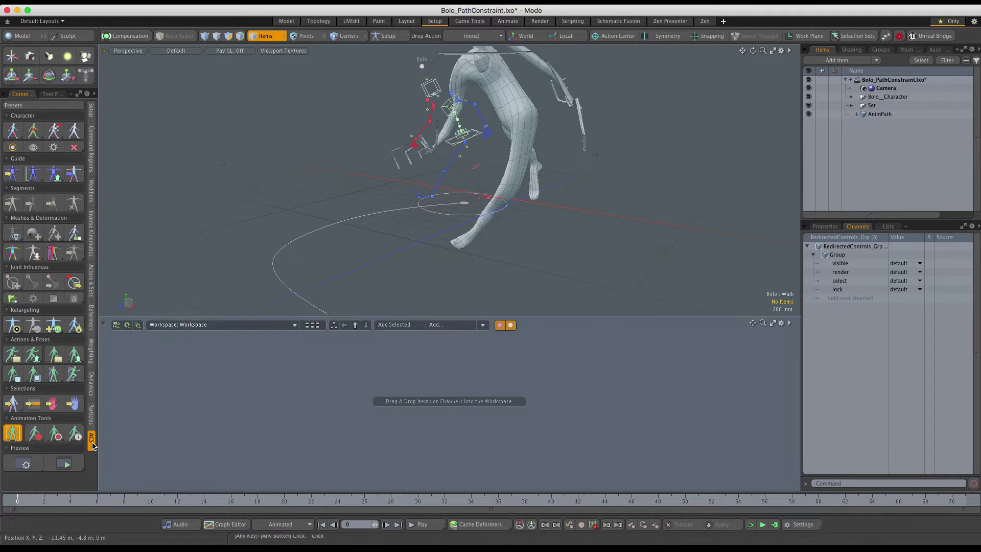
pyautogui.click(16, 236)
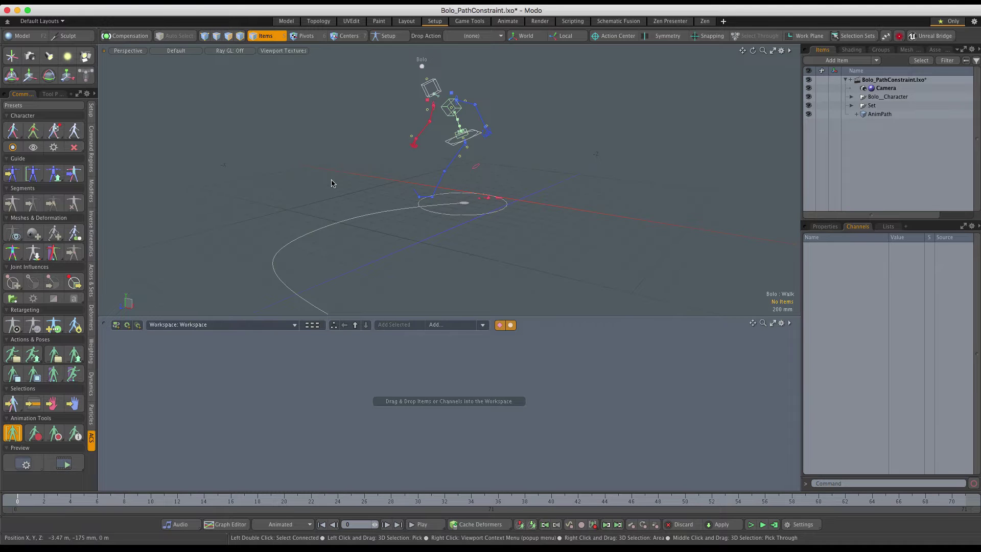
pyautogui.click(25, 503)
pyautogui.click(463, 205)
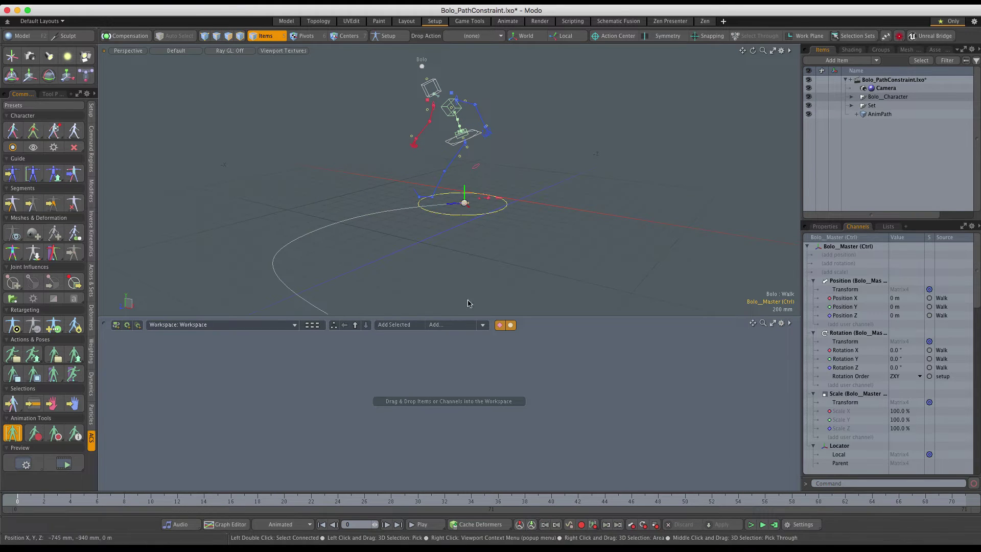
# Add Bolo_Master and Path Constraint: AnimPath to the schematic, arrange them, and show the constraint's properties.
pyautogui.click(403, 325)
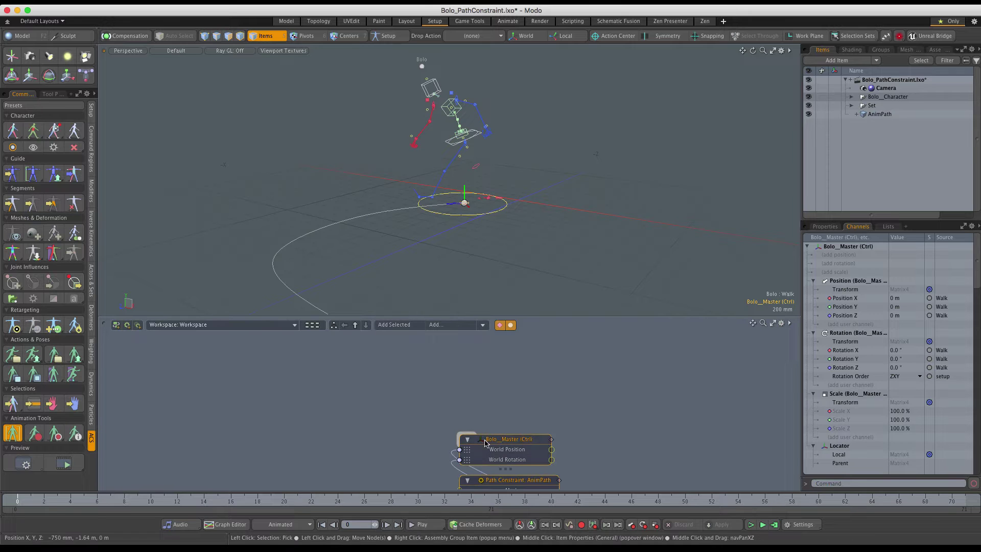
pyautogui.moveTo(496, 444); pyautogui.dragTo(578, 372)
pyautogui.click(659, 408)
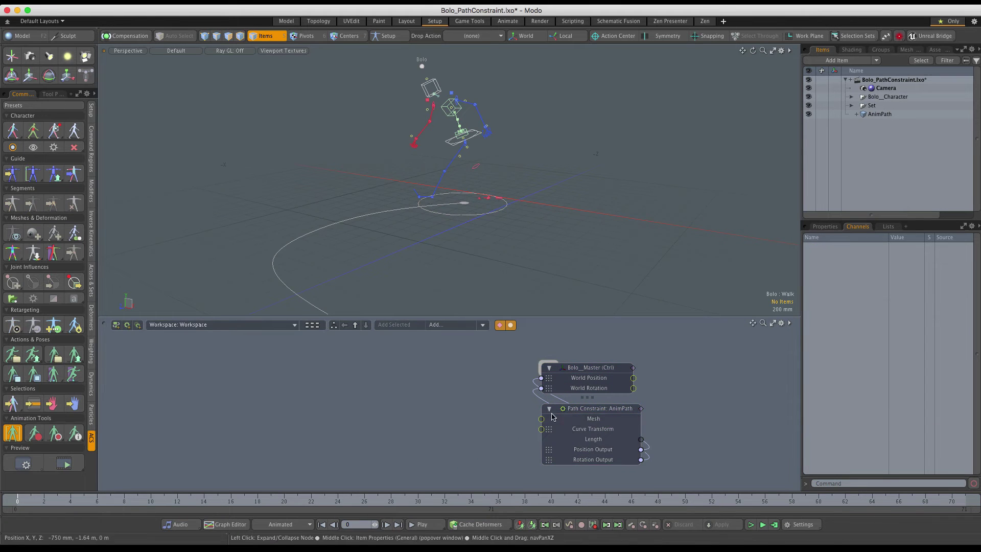
pyautogui.moveTo(596, 412); pyautogui.dragTo(381, 381)
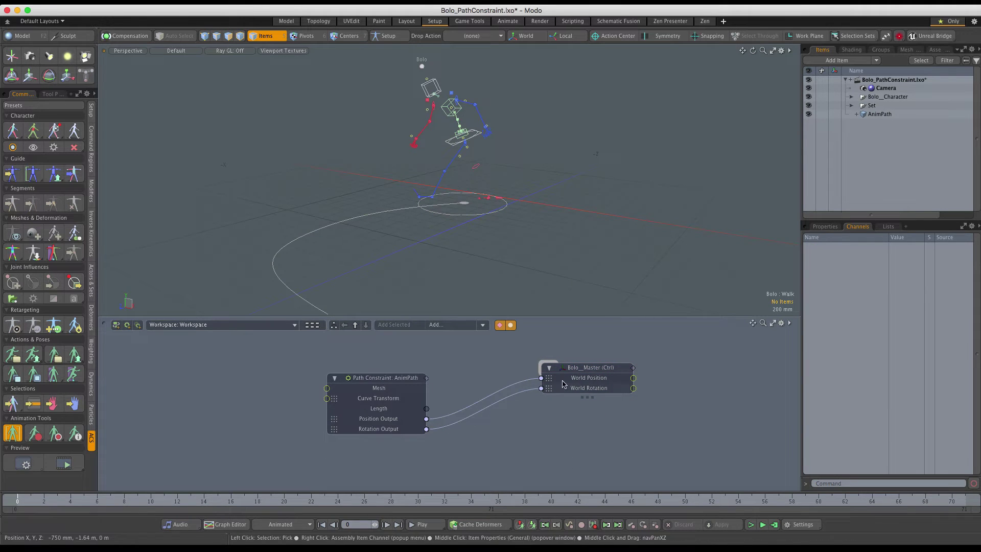
pyautogui.moveTo(599, 368); pyautogui.dragTo(620, 409)
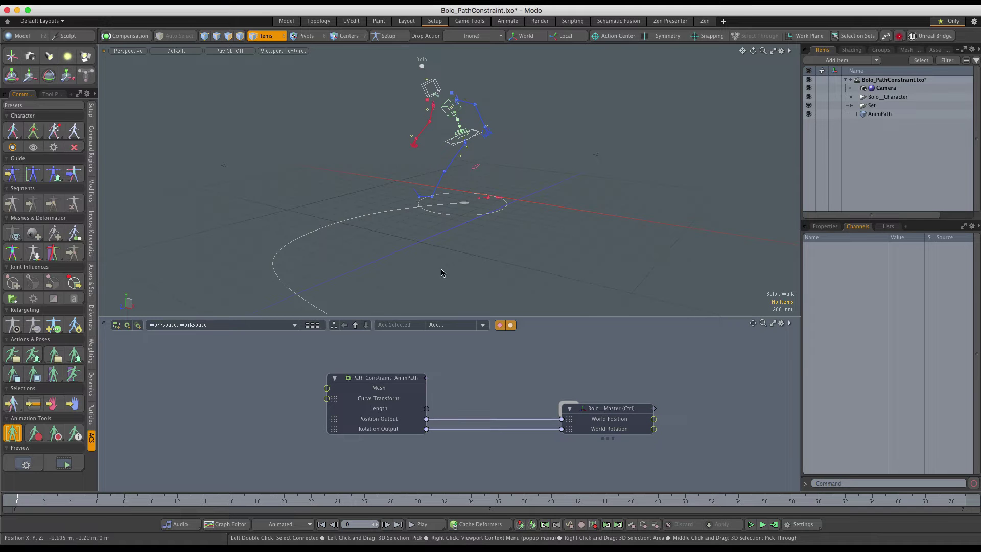
pyautogui.click(369, 377)
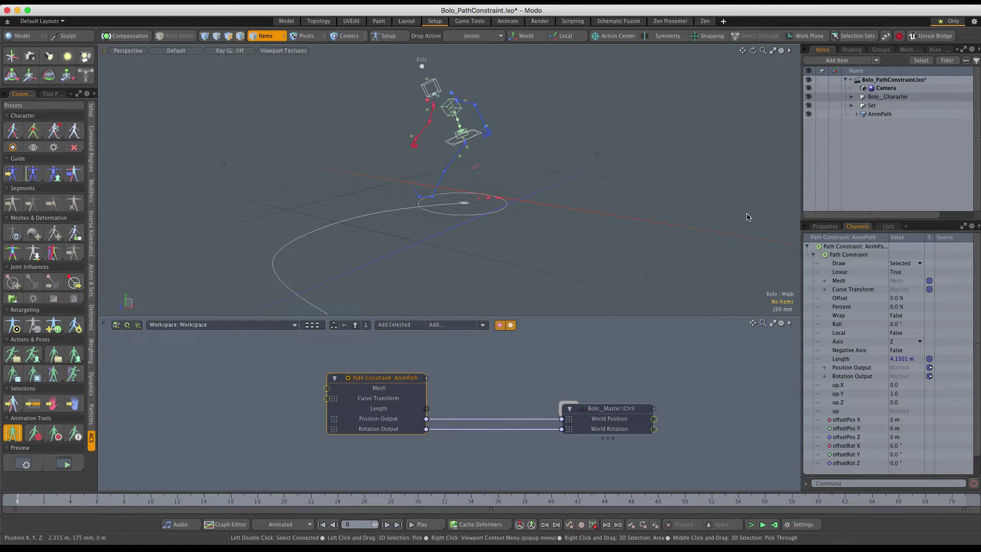
pyautogui.click(824, 227)
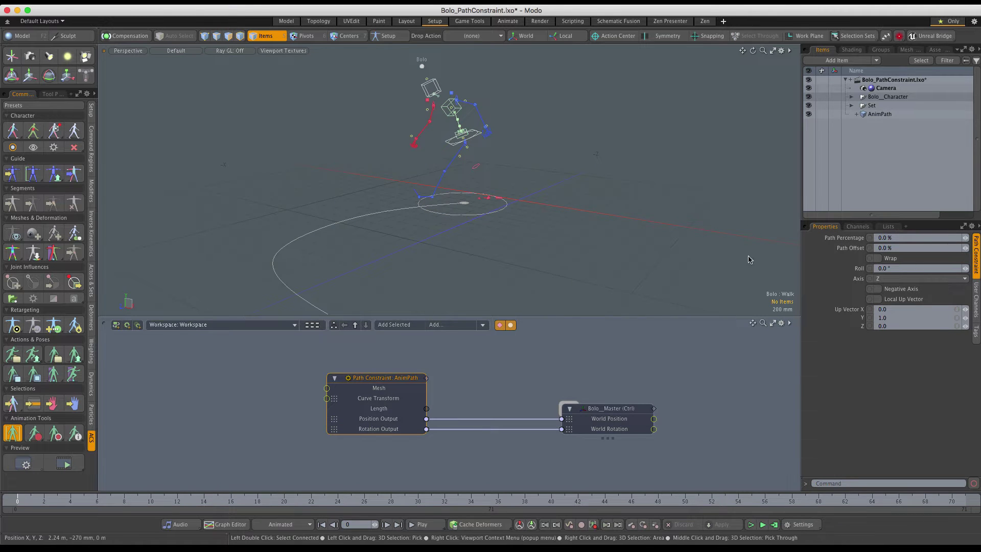
# Key Path Percentage at 0% on frame 0 and 100% on frame 71.
pyautogui.click(870, 238)
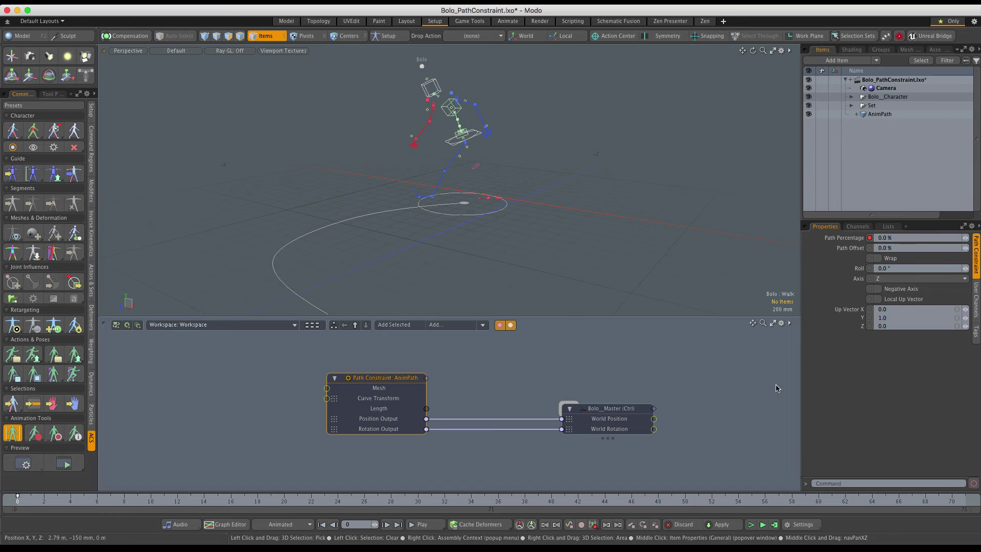
pyautogui.moveTo(744, 501); pyautogui.dragTo(965, 501)
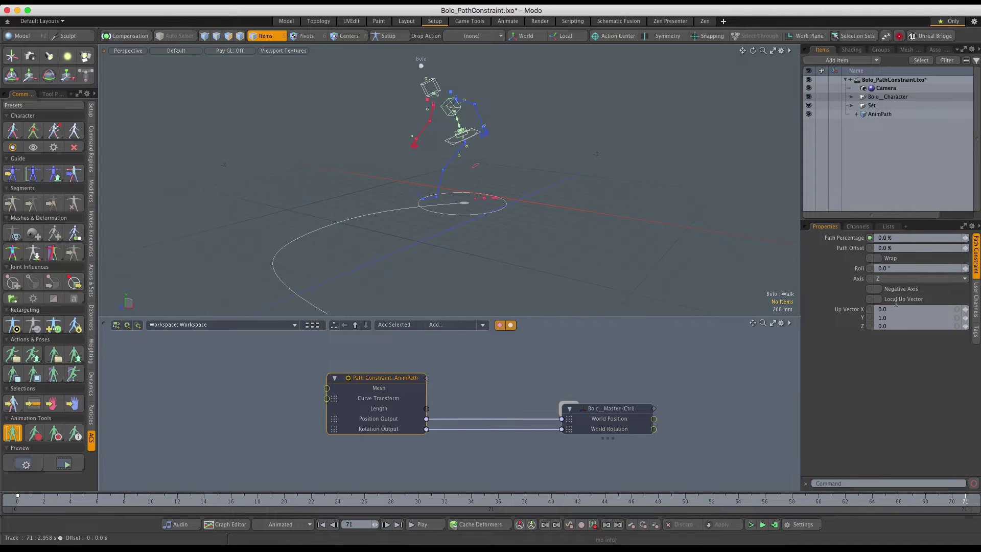
pyautogui.click(898, 238)
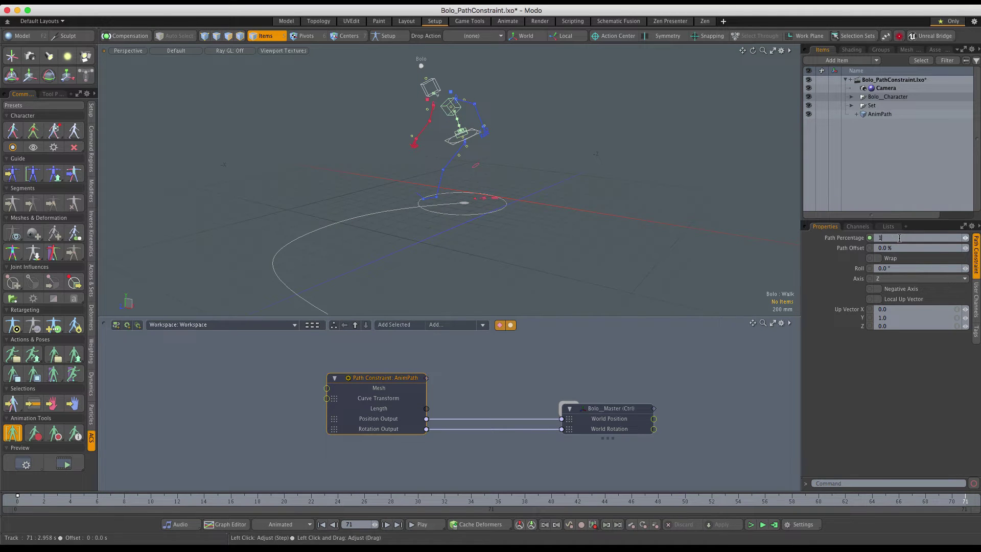
pyautogui.write('100')
pyautogui.press('Return')
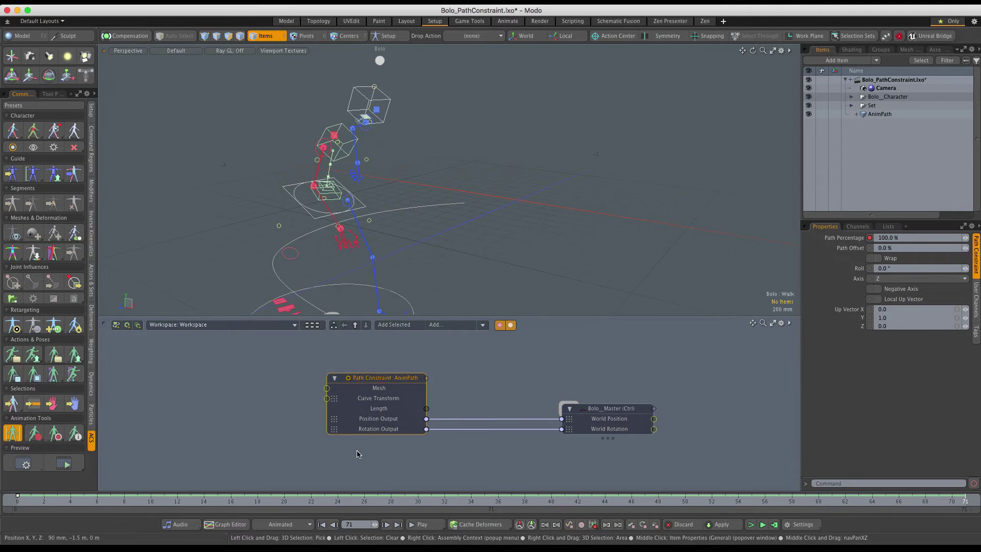
# Set the Percent curve to Linear interpolation in the Graph Editor, then scrub to preview.
pyautogui.click(229, 524)
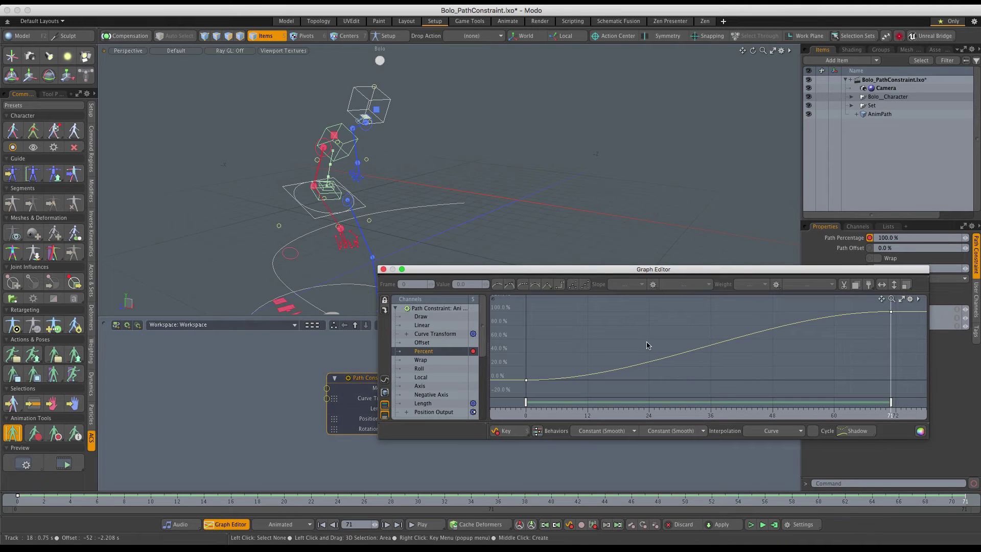
pyautogui.click(776, 430)
pyautogui.click(774, 438)
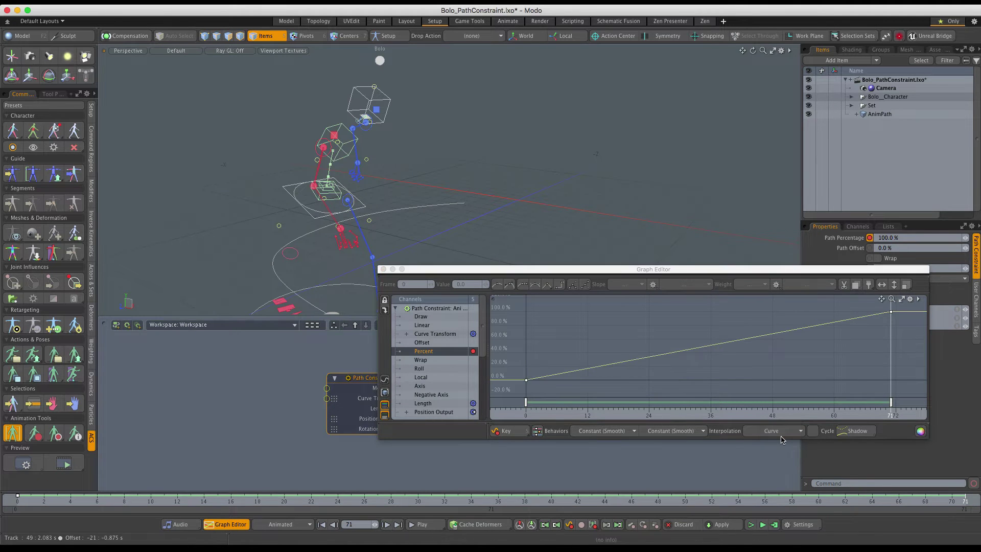
pyautogui.click(228, 524)
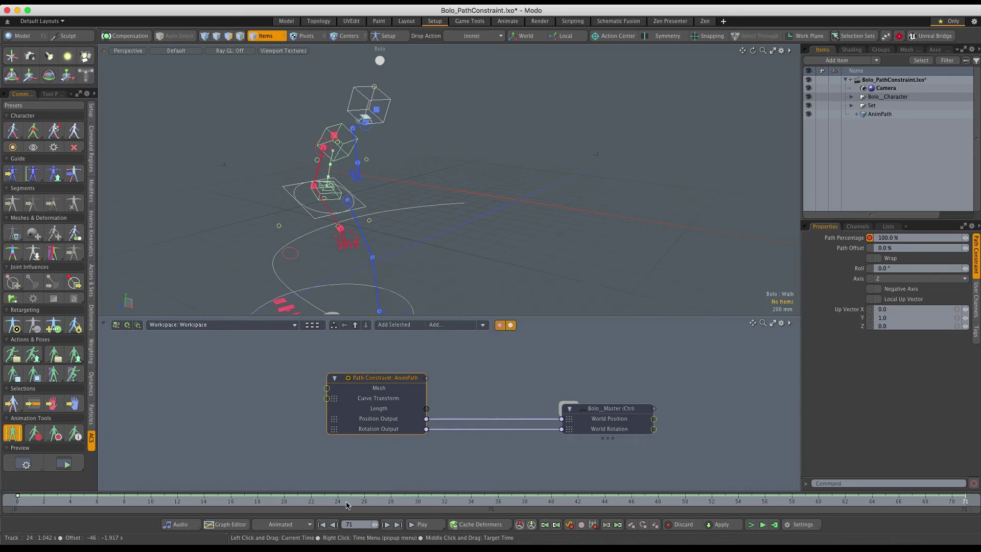
pyautogui.click(296, 499)
pyautogui.moveTo(296, 500); pyautogui.dragTo(631, 500)
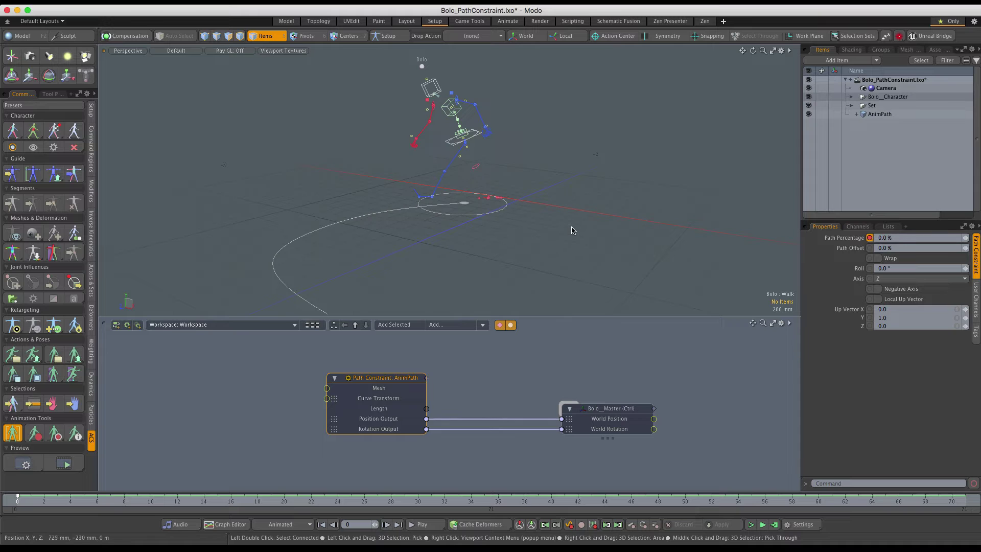
# Unhide the mesh, toggle Setup to compare walk and rest poses, and select the Path Constraint node.
pyautogui.click(14, 236)
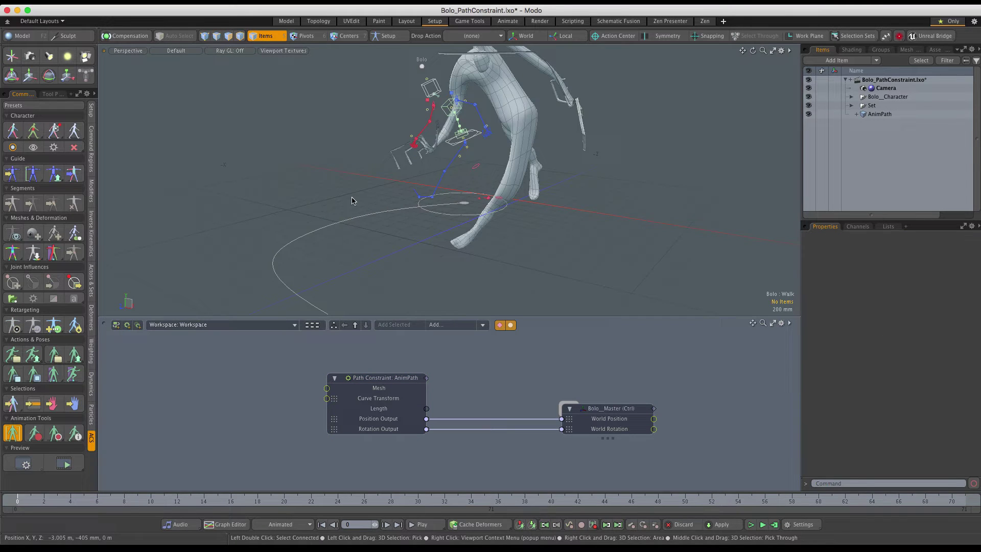
pyautogui.click(388, 36)
pyautogui.keyDown('alt'); pyautogui.moveTo(451, 201); pyautogui.dragTo(454, 246); pyautogui.keyUp('alt')
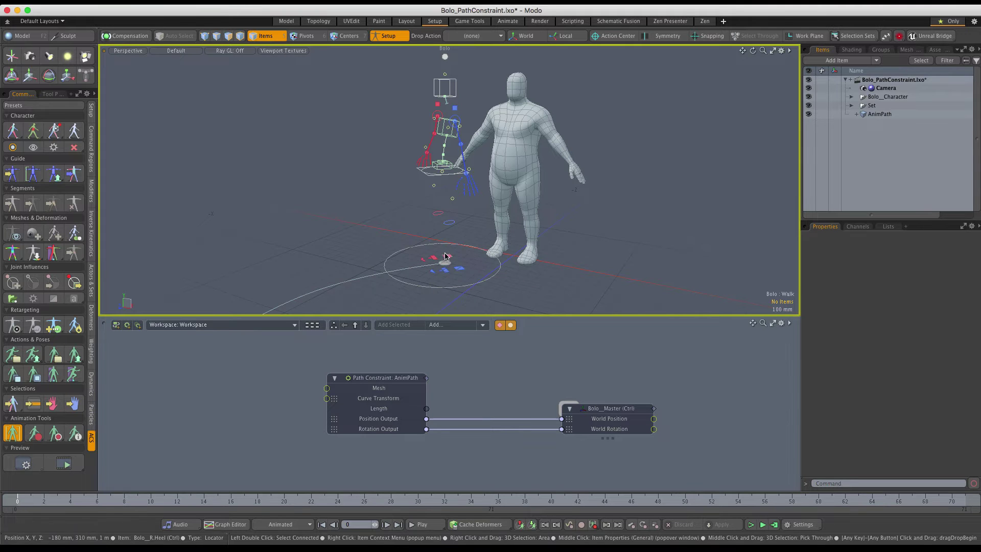
pyautogui.click(394, 37)
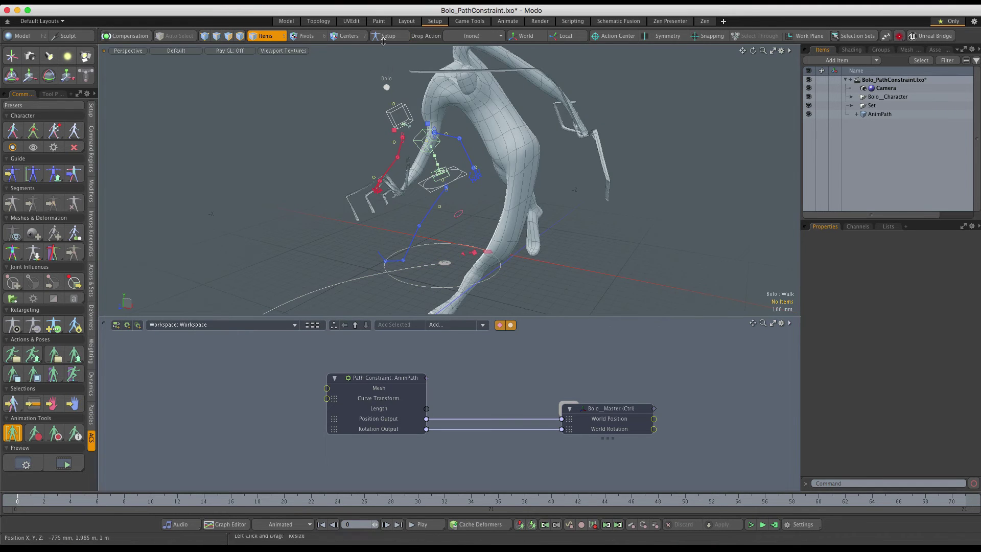
pyautogui.click(392, 36)
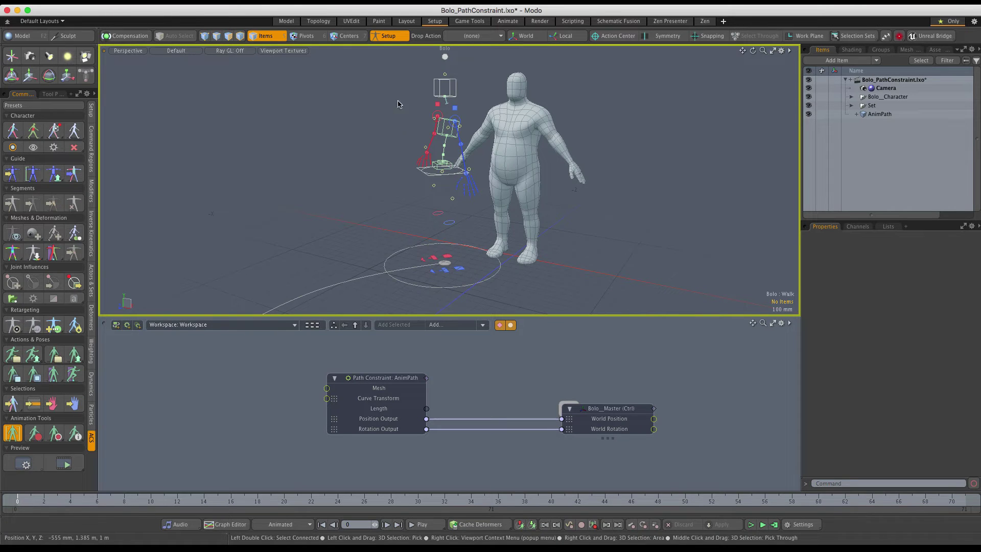
pyautogui.click(391, 36)
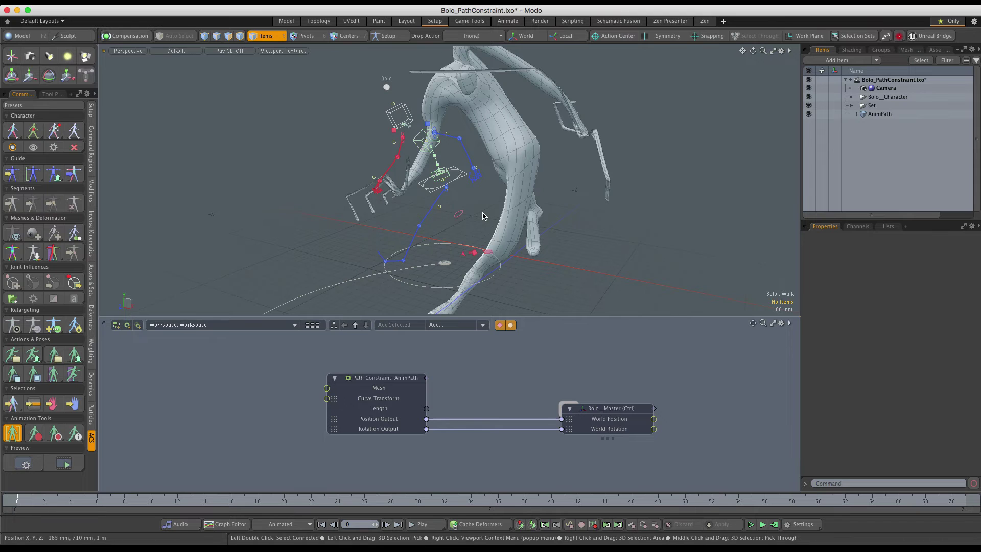
pyautogui.press('8')
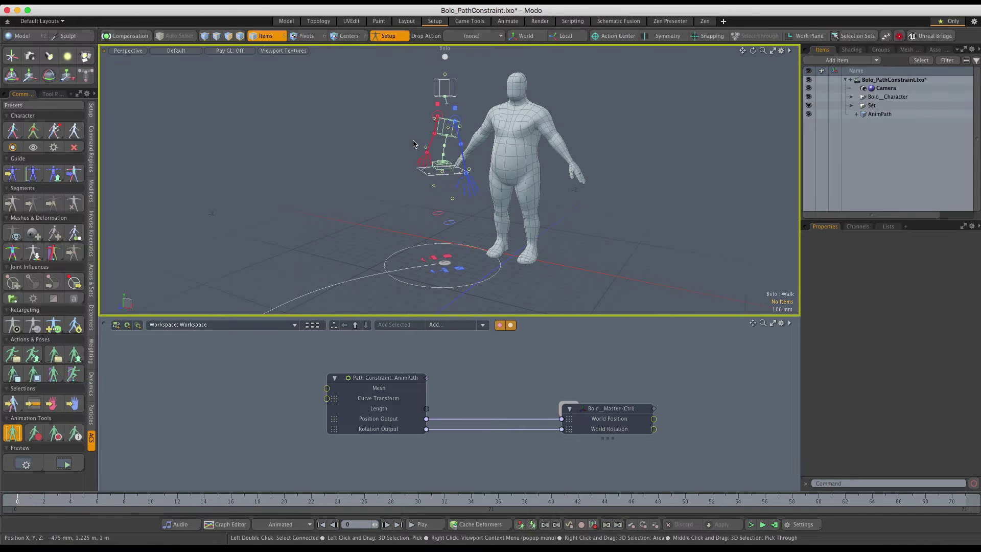
pyautogui.click(380, 378)
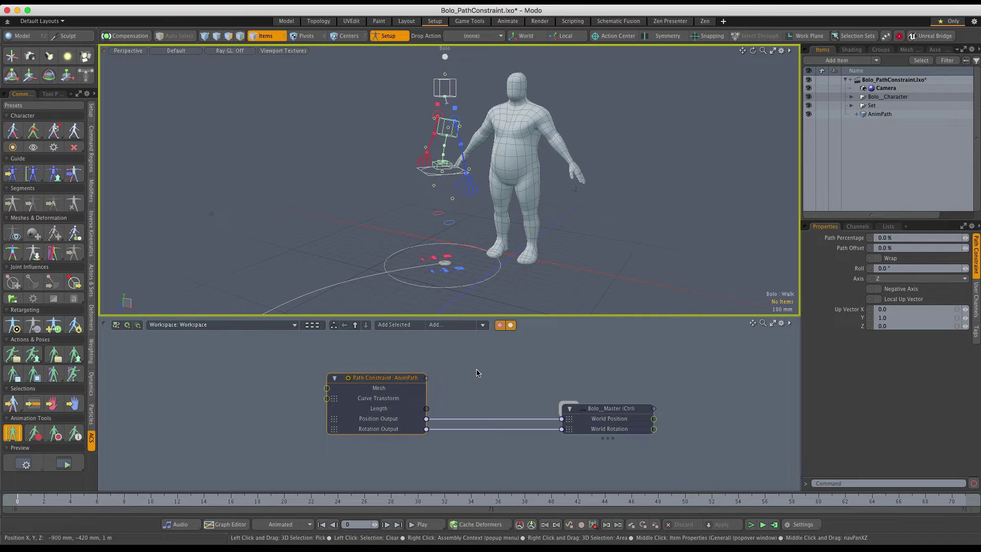
# Add a Matrix Blend node found by searching 'matrix blend', and spread the other nodes apart.
pyautogui.click(497, 400)
pyautogui.click(446, 327)
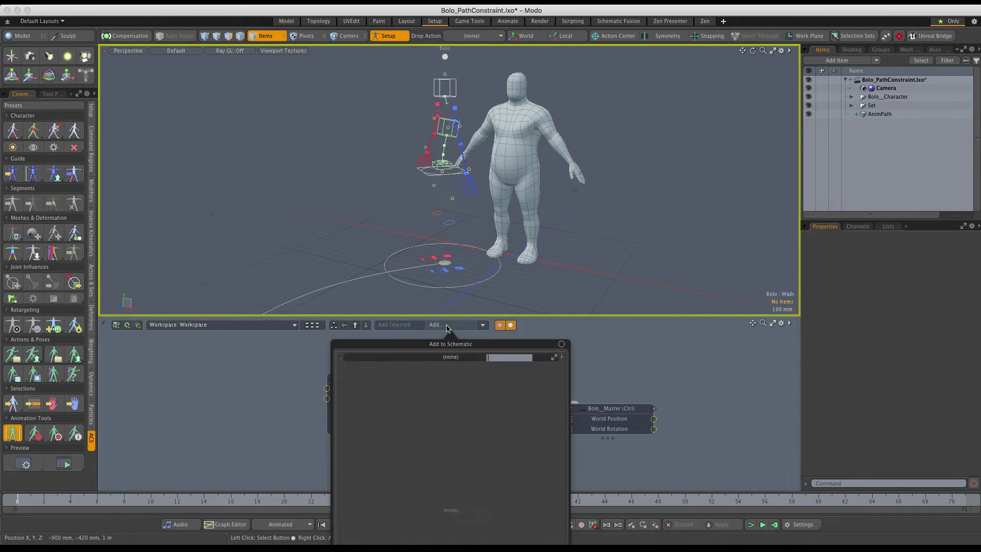
pyautogui.click(494, 359)
pyautogui.write('matrix blend')
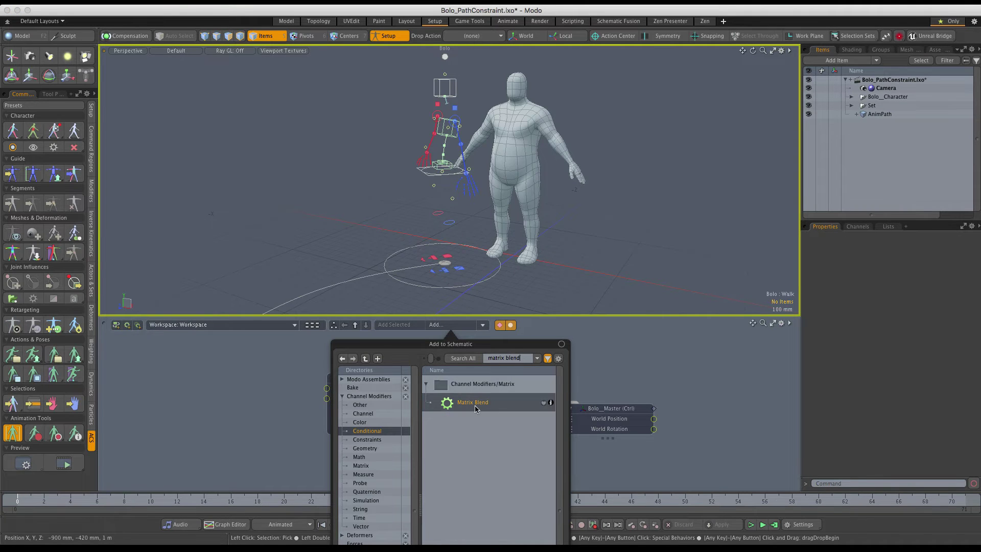
pyautogui.doubleClick(473, 402)
pyautogui.moveTo(613, 413); pyautogui.dragTo(684, 413)
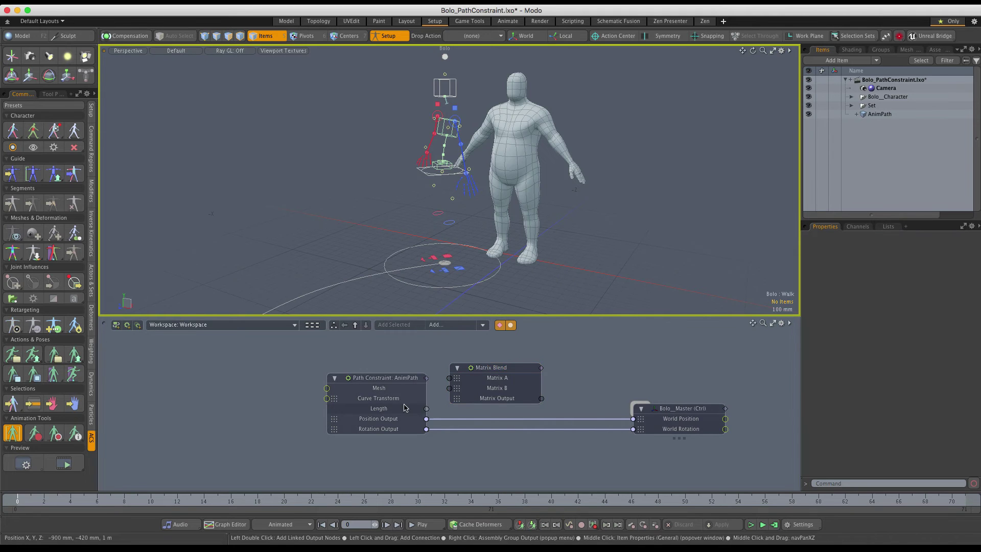
pyautogui.moveTo(386, 378); pyautogui.dragTo(303, 378)
# Duplicate the Matrix Blend node and place Matrix Blend (2) below it.
pyautogui.click(494, 370)
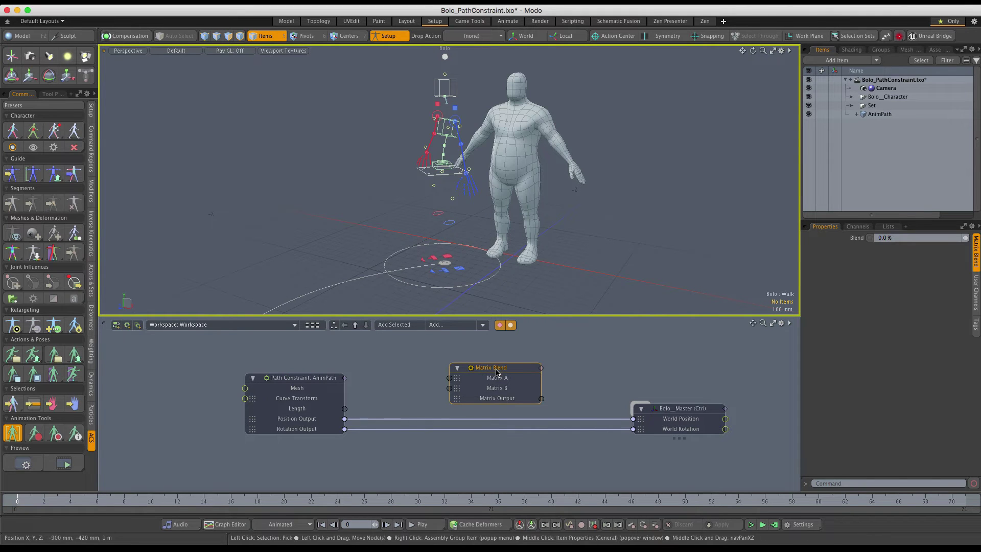
pyautogui.hotkey('ctrl', 'd')
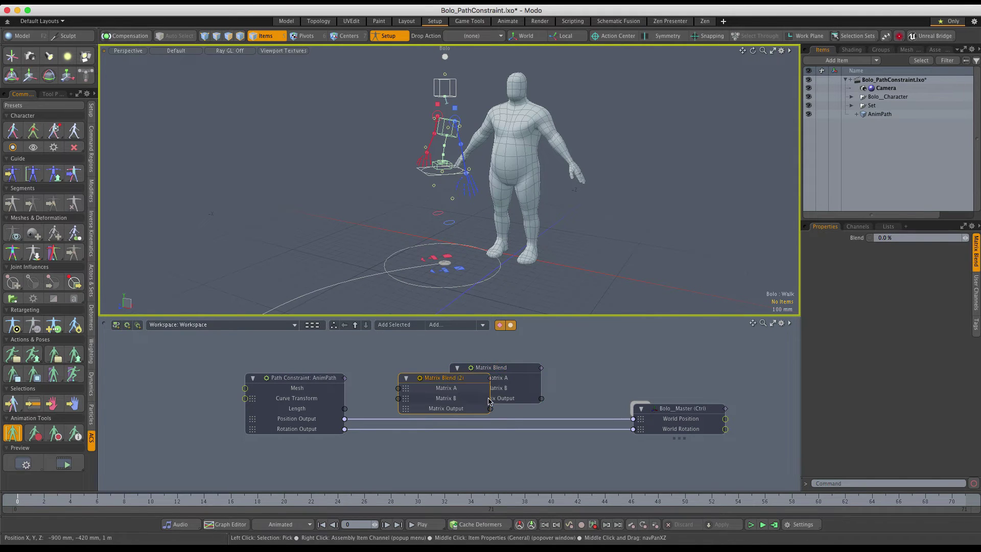
pyautogui.moveTo(452, 381); pyautogui.dragTo(509, 453)
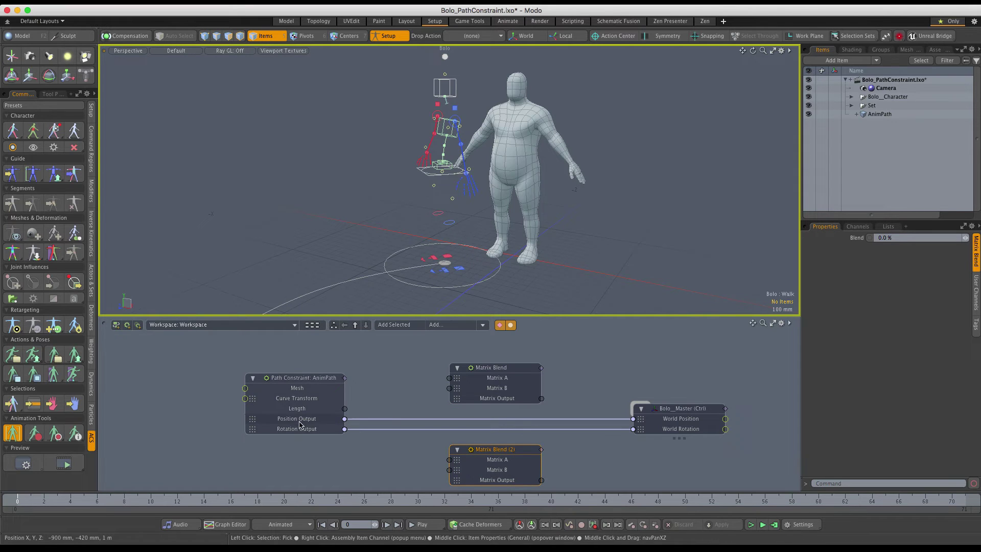
# Wire Position and Rotation Outputs through each Matrix Blend's Matrix B into Bolo_Master's World Position and World Rotation.
pyautogui.moveTo(345, 419); pyautogui.dragTo(449, 391)
pyautogui.moveTo(542, 399); pyautogui.dragTo(634, 418)
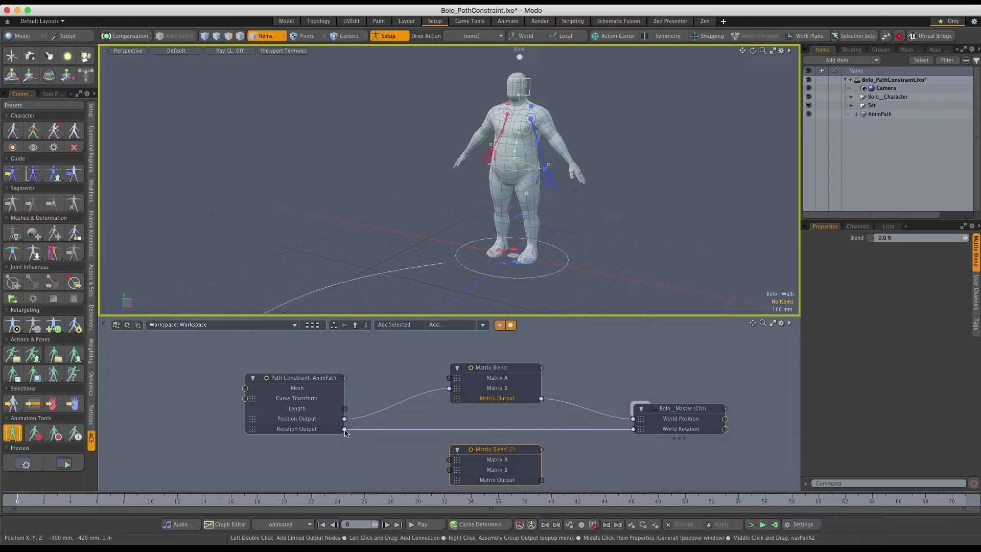
pyautogui.moveTo(344, 429); pyautogui.dragTo(449, 470)
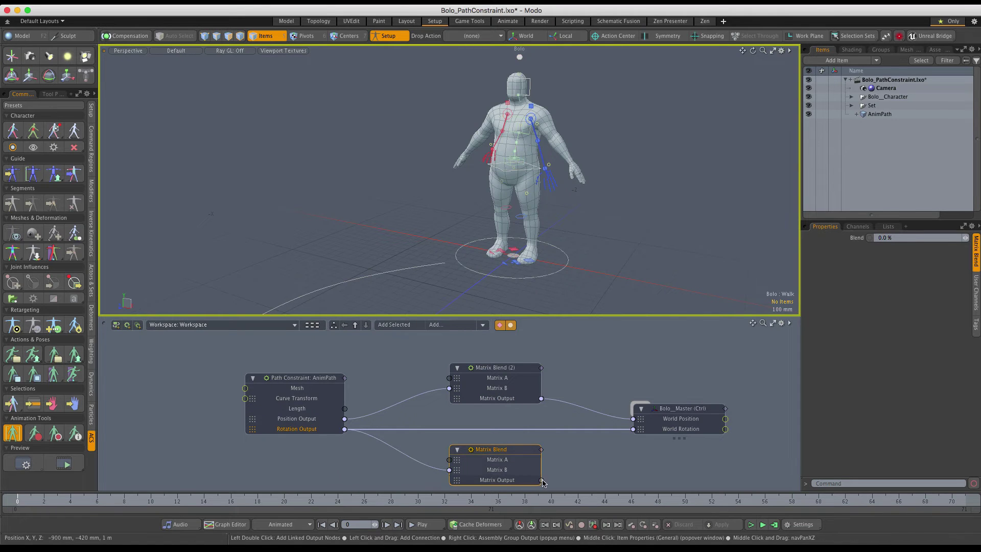
pyautogui.moveTo(542, 481); pyautogui.dragTo(634, 429)
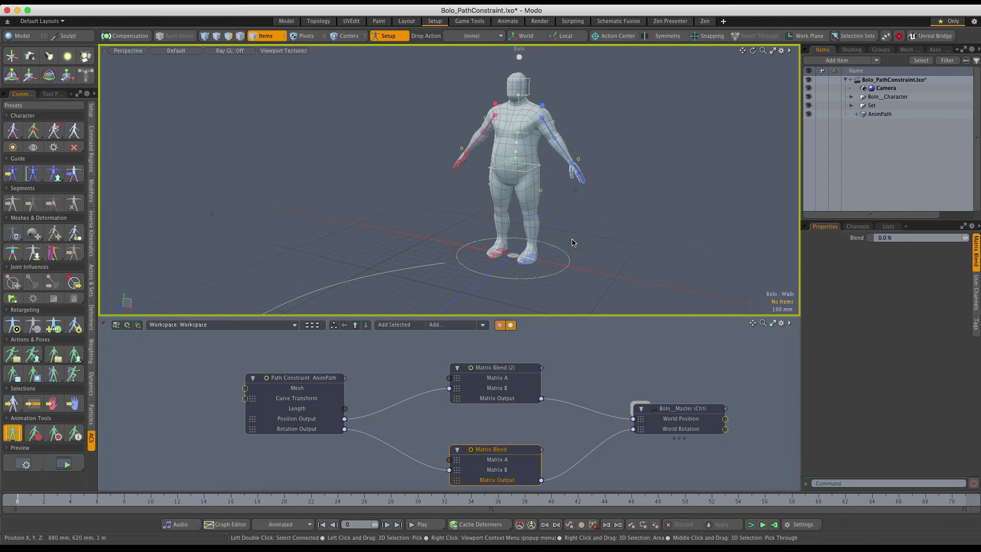
pyautogui.click(499, 373)
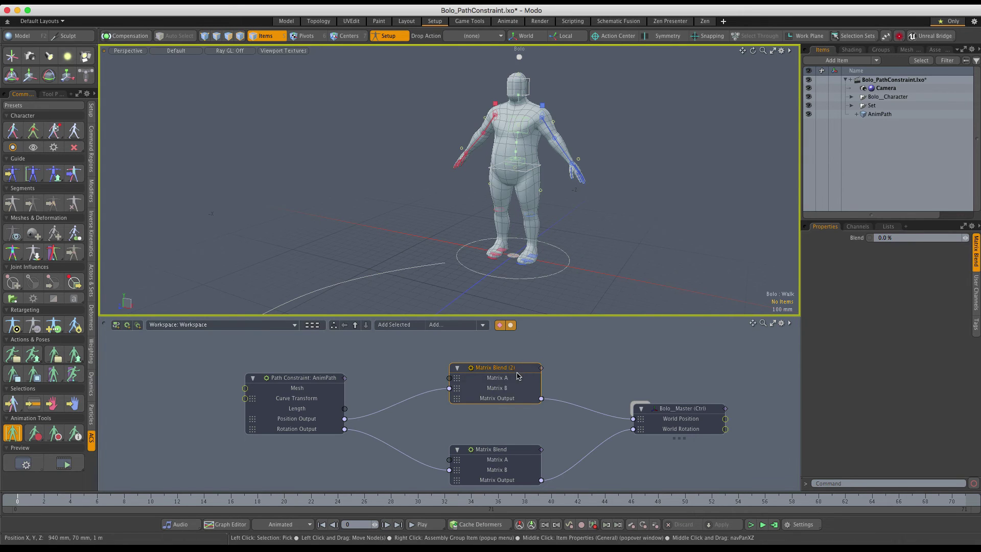
# Select both Matrix Blend nodes' Blend channels and assign their 0% as the Setup/Rest value.
pyautogui.keyDown('shift'); pyautogui.click(503, 450); pyautogui.keyUp('shift')
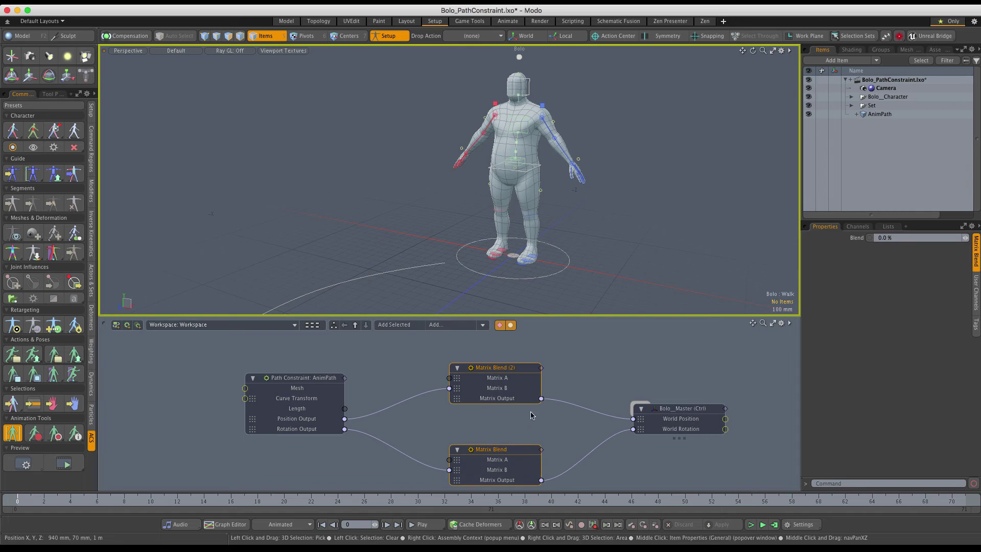
pyautogui.click(857, 226)
pyautogui.click(845, 289)
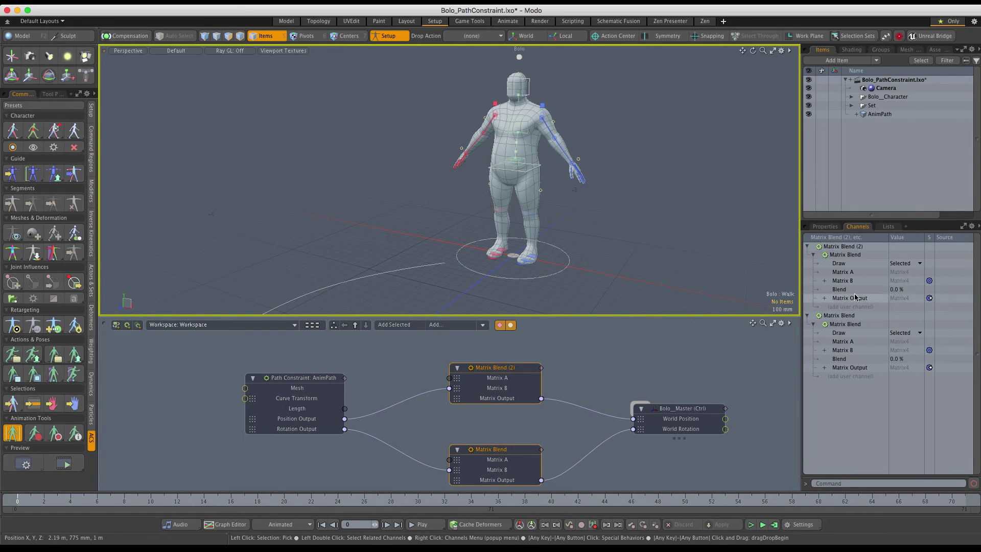
pyautogui.keyDown('ctrl'); pyautogui.click(851, 359); pyautogui.keyUp('ctrl')
pyautogui.rightClick(853, 362)
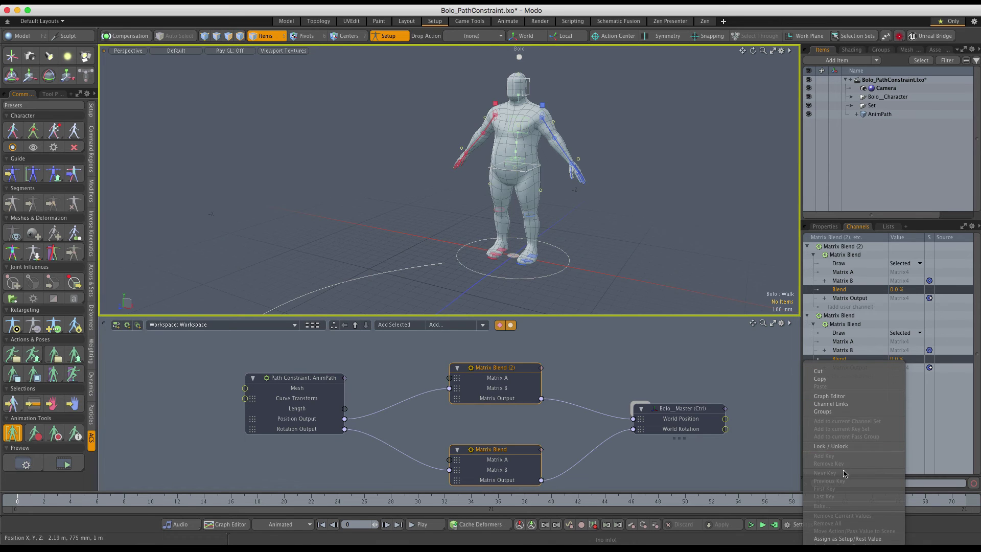
pyautogui.moveTo(866, 218); pyautogui.dragTo(866, 140)
pyautogui.rightClick(847, 219)
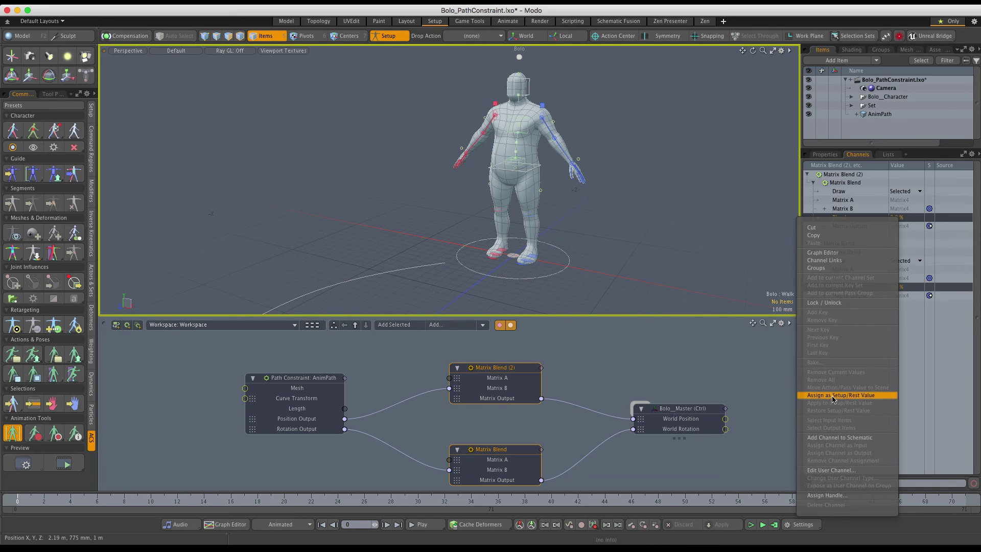
pyautogui.click(849, 397)
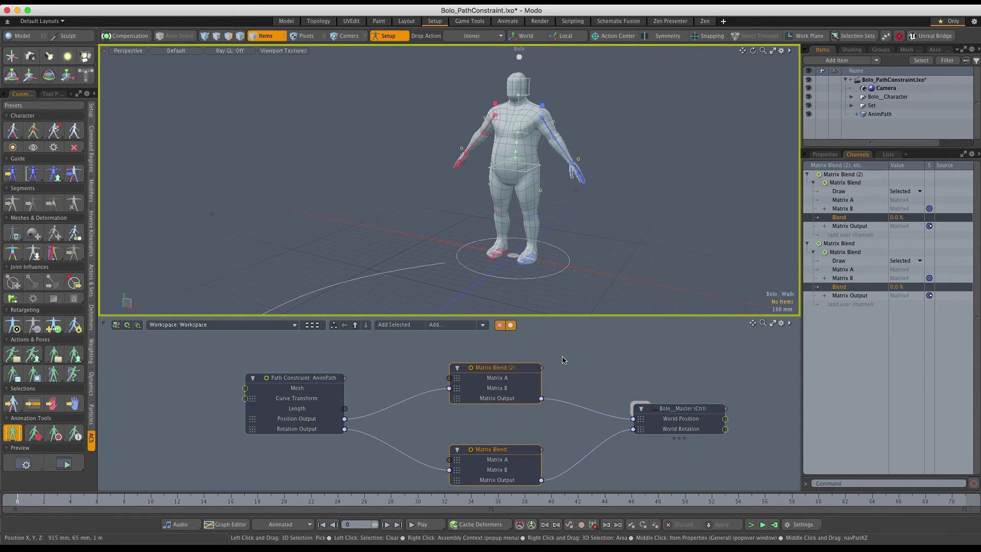
# With Setup off, set both Blend channels to 100% and apply them to the action.
pyautogui.click(388, 36)
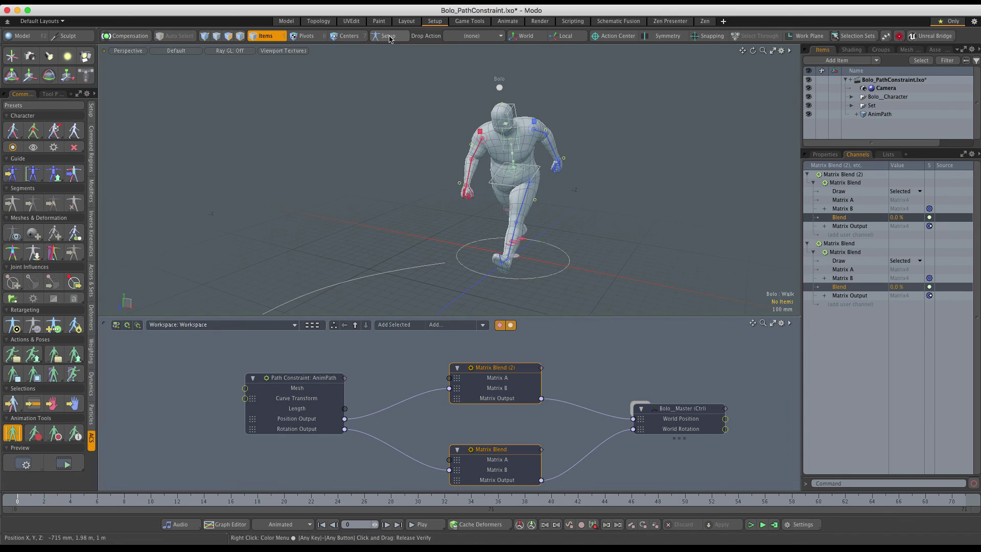
pyautogui.doubleClick(898, 218)
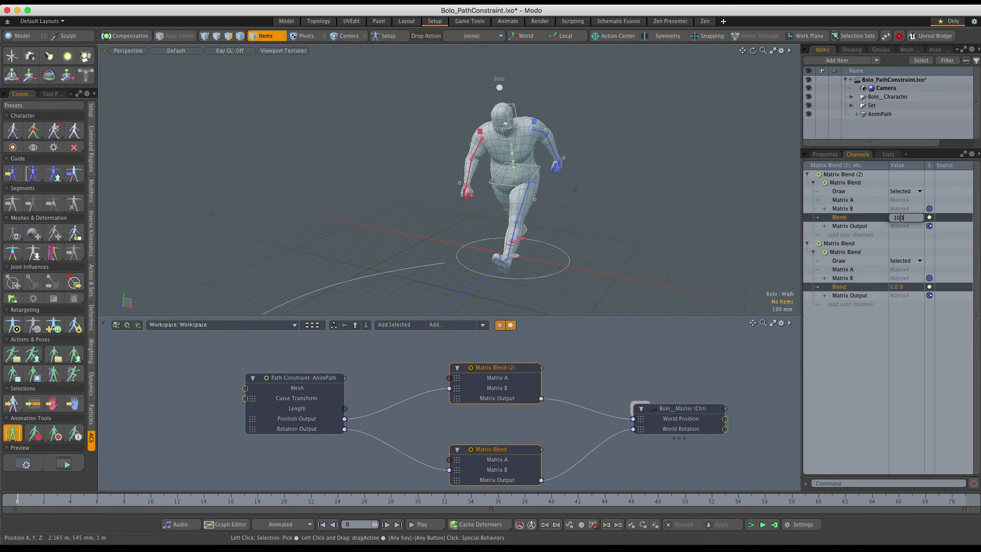
pyautogui.write('100')
pyautogui.press('Return')
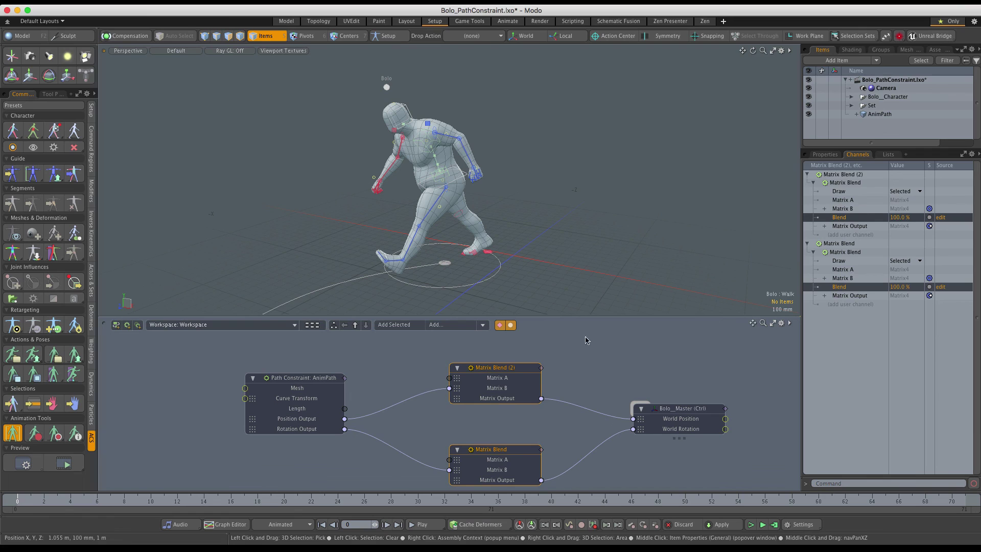
pyautogui.click(721, 524)
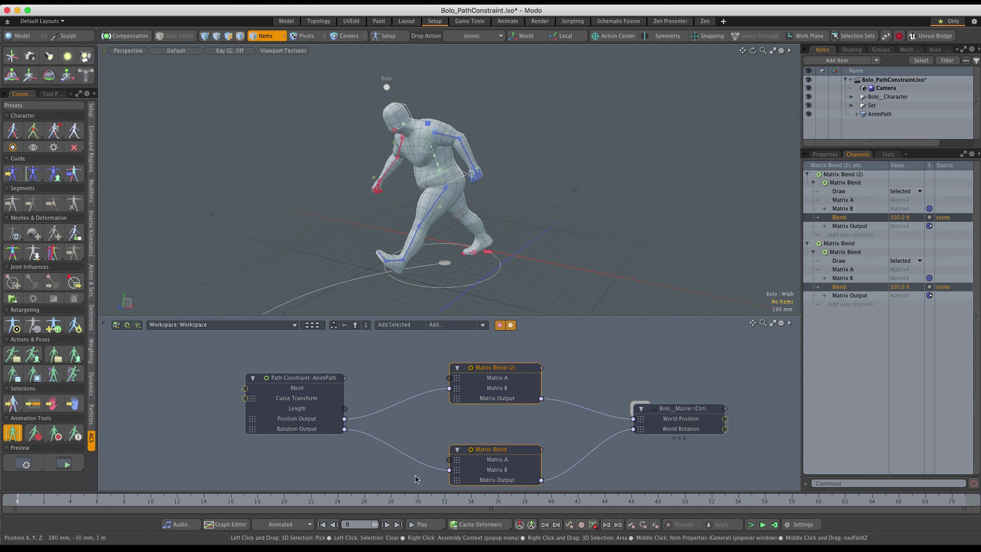
# Scrub the walk animation, return to the first frame, and switch Setup back on.
pyautogui.moveTo(31, 503); pyautogui.dragTo(817, 513)
pyautogui.press('Home')
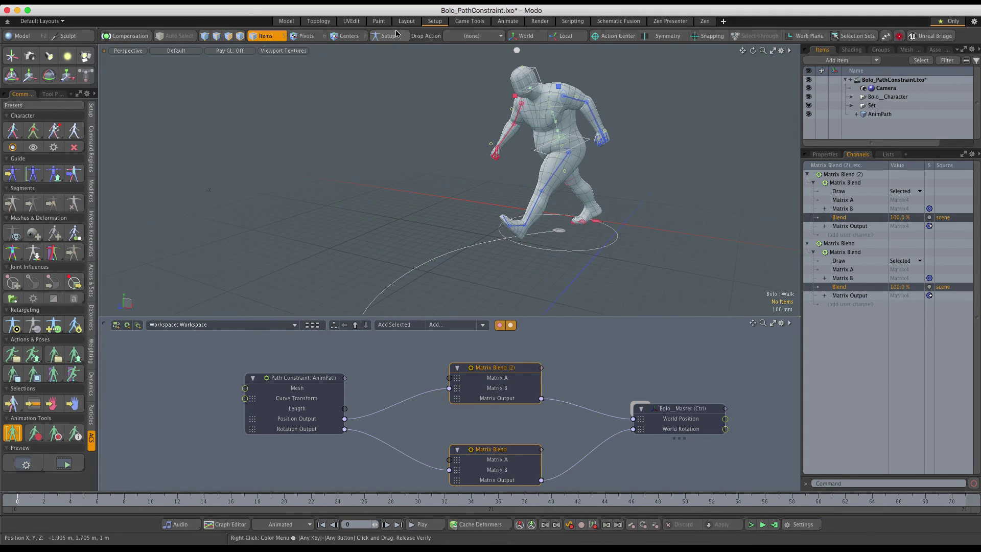
pyautogui.click(389, 35)
pyautogui.keyDown('alt'); pyautogui.keyDown('shift'); pyautogui.moveTo(470, 166); pyautogui.dragTo(367, 214); pyautogui.keyUp('shift'); pyautogui.keyUp('alt')
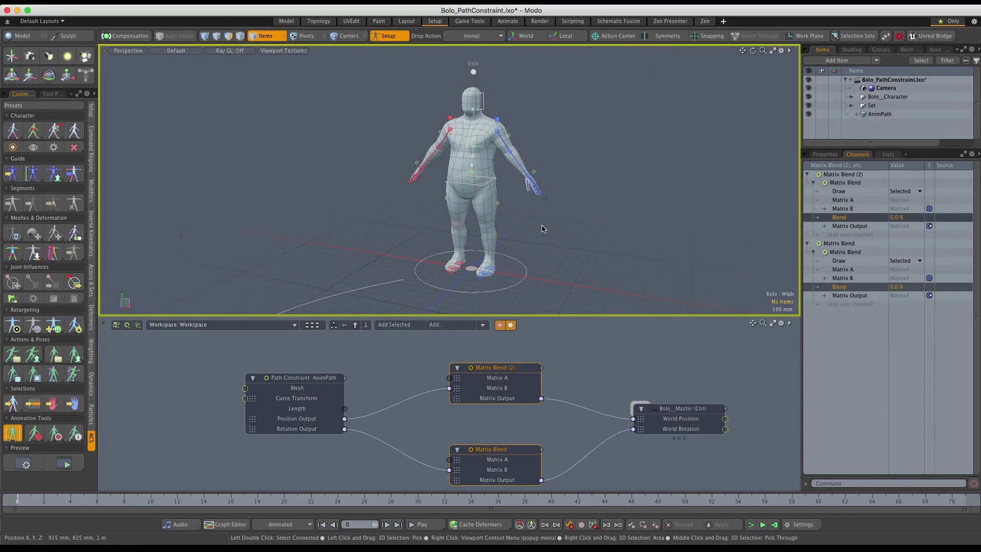